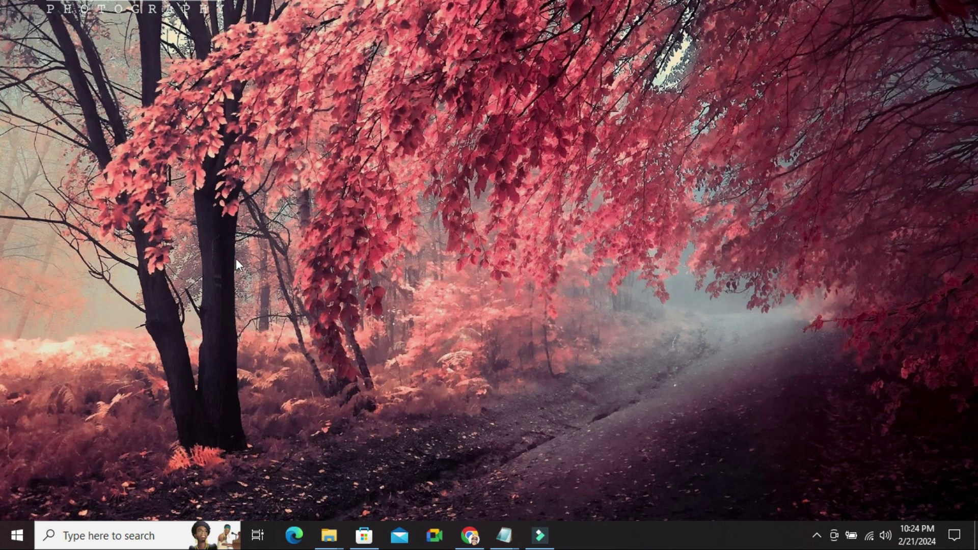
Launch Windows Settings from the Start menu's gear icon.
click(17, 535)
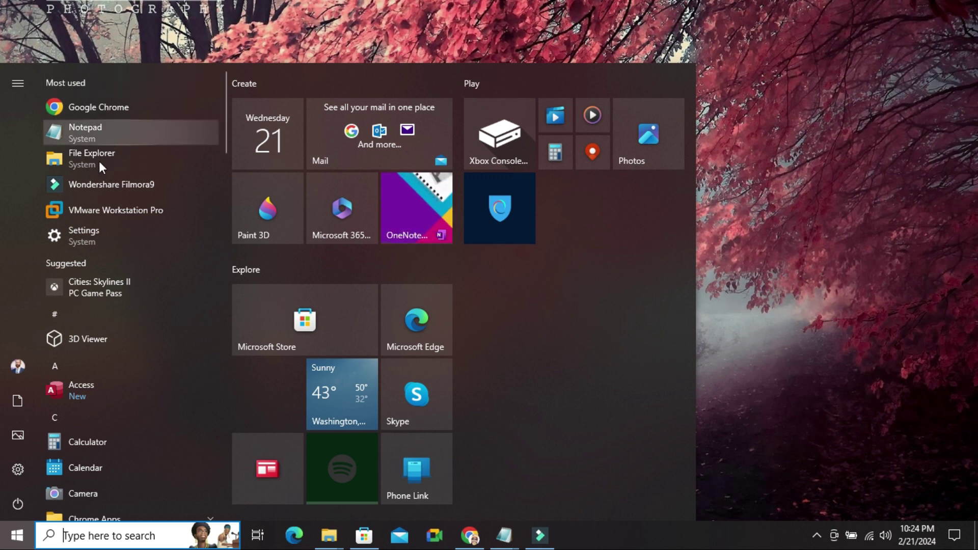
mouse_move(17, 469)
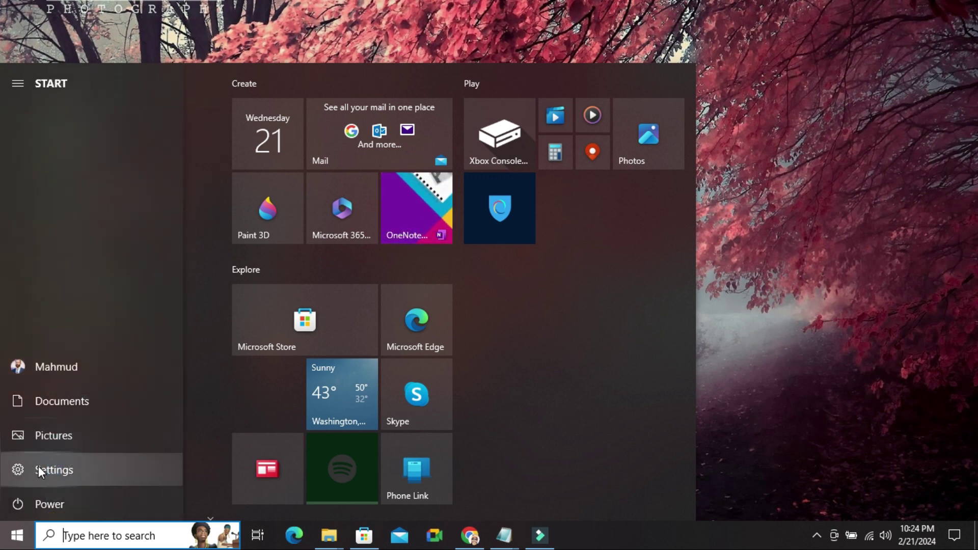
click(39, 466)
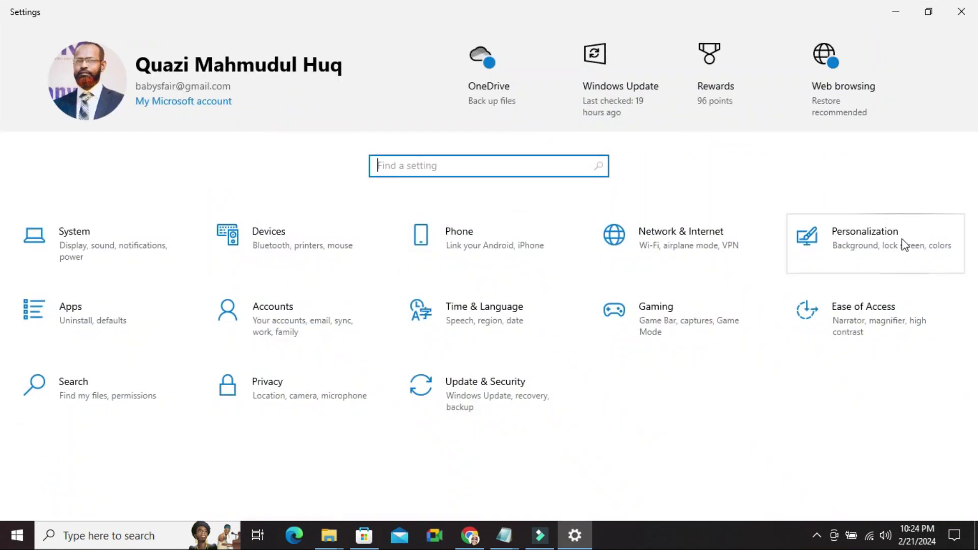
Go to Personalization and then its Start page.
click(863, 248)
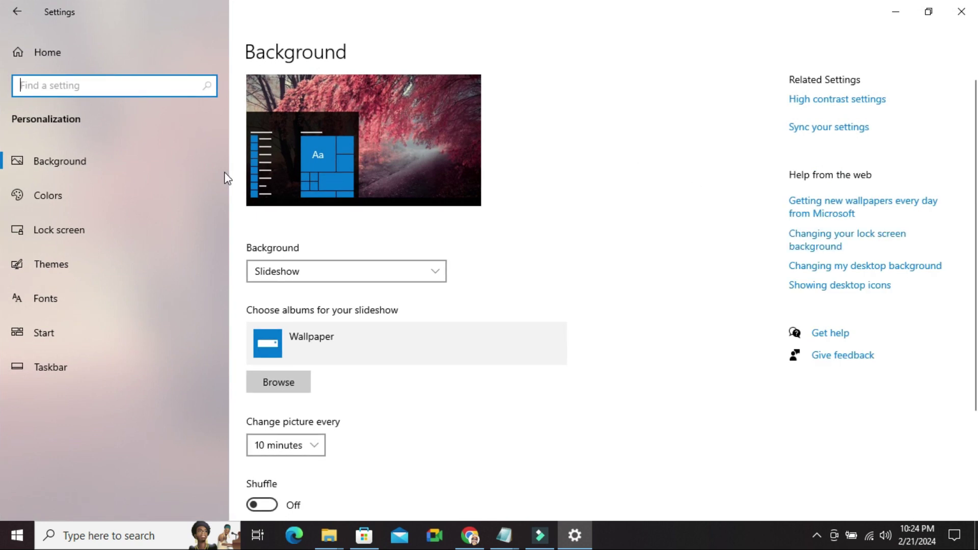
click(58, 333)
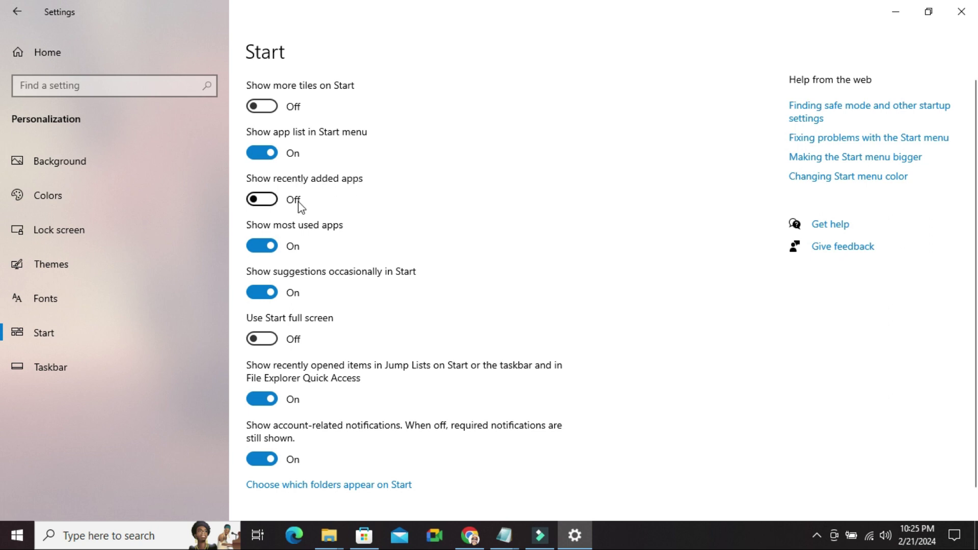
Switch the 'Show recently added apps' toggle to On.
click(266, 202)
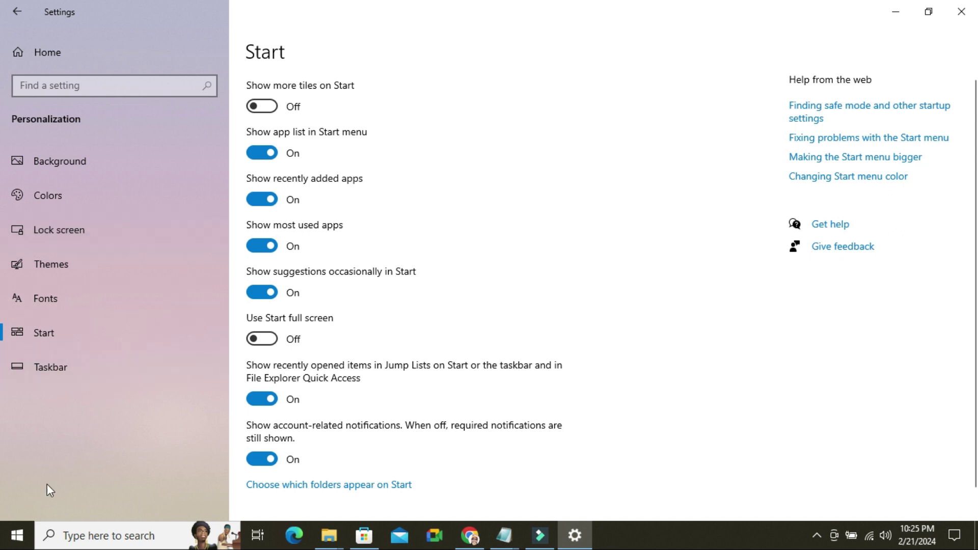
Reopen Start and expand the Recently added list to show the Office apps.
click(18, 536)
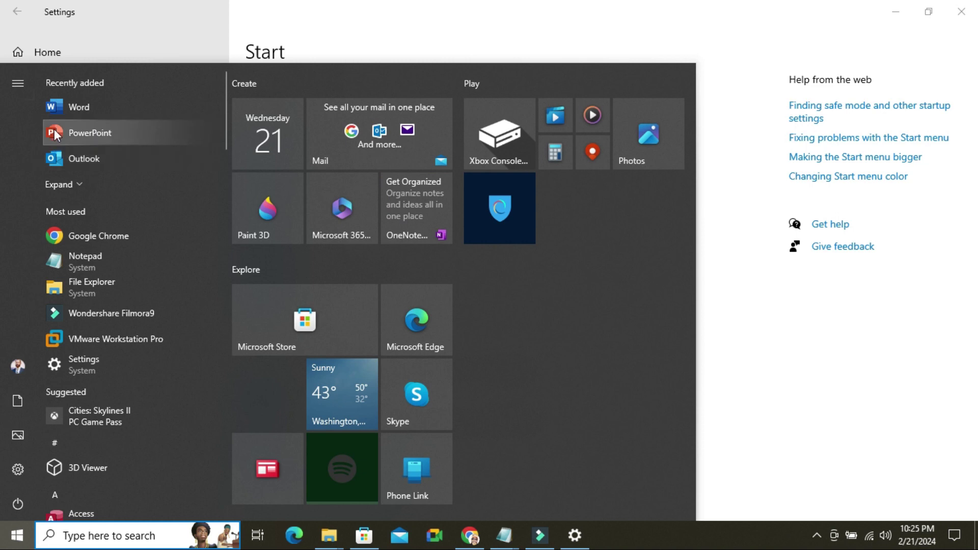
click(76, 186)
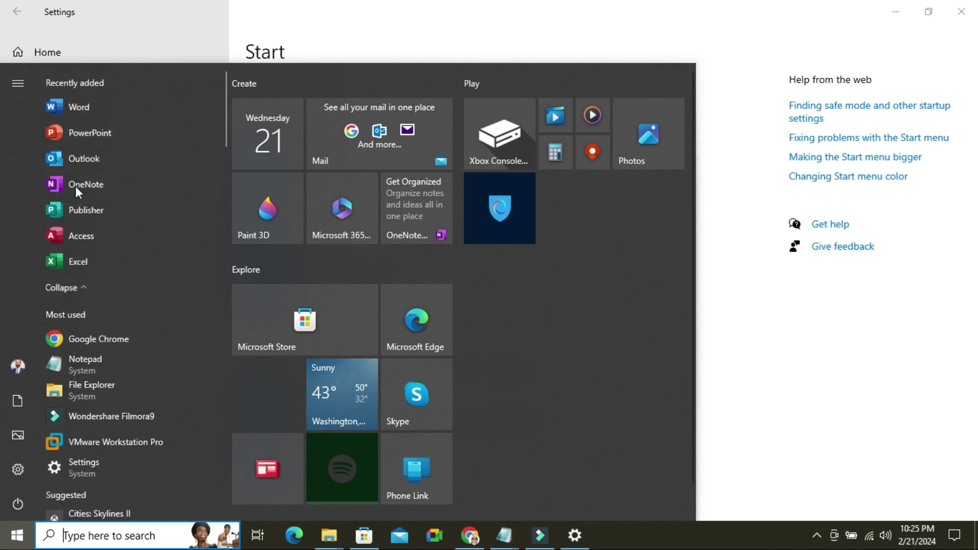